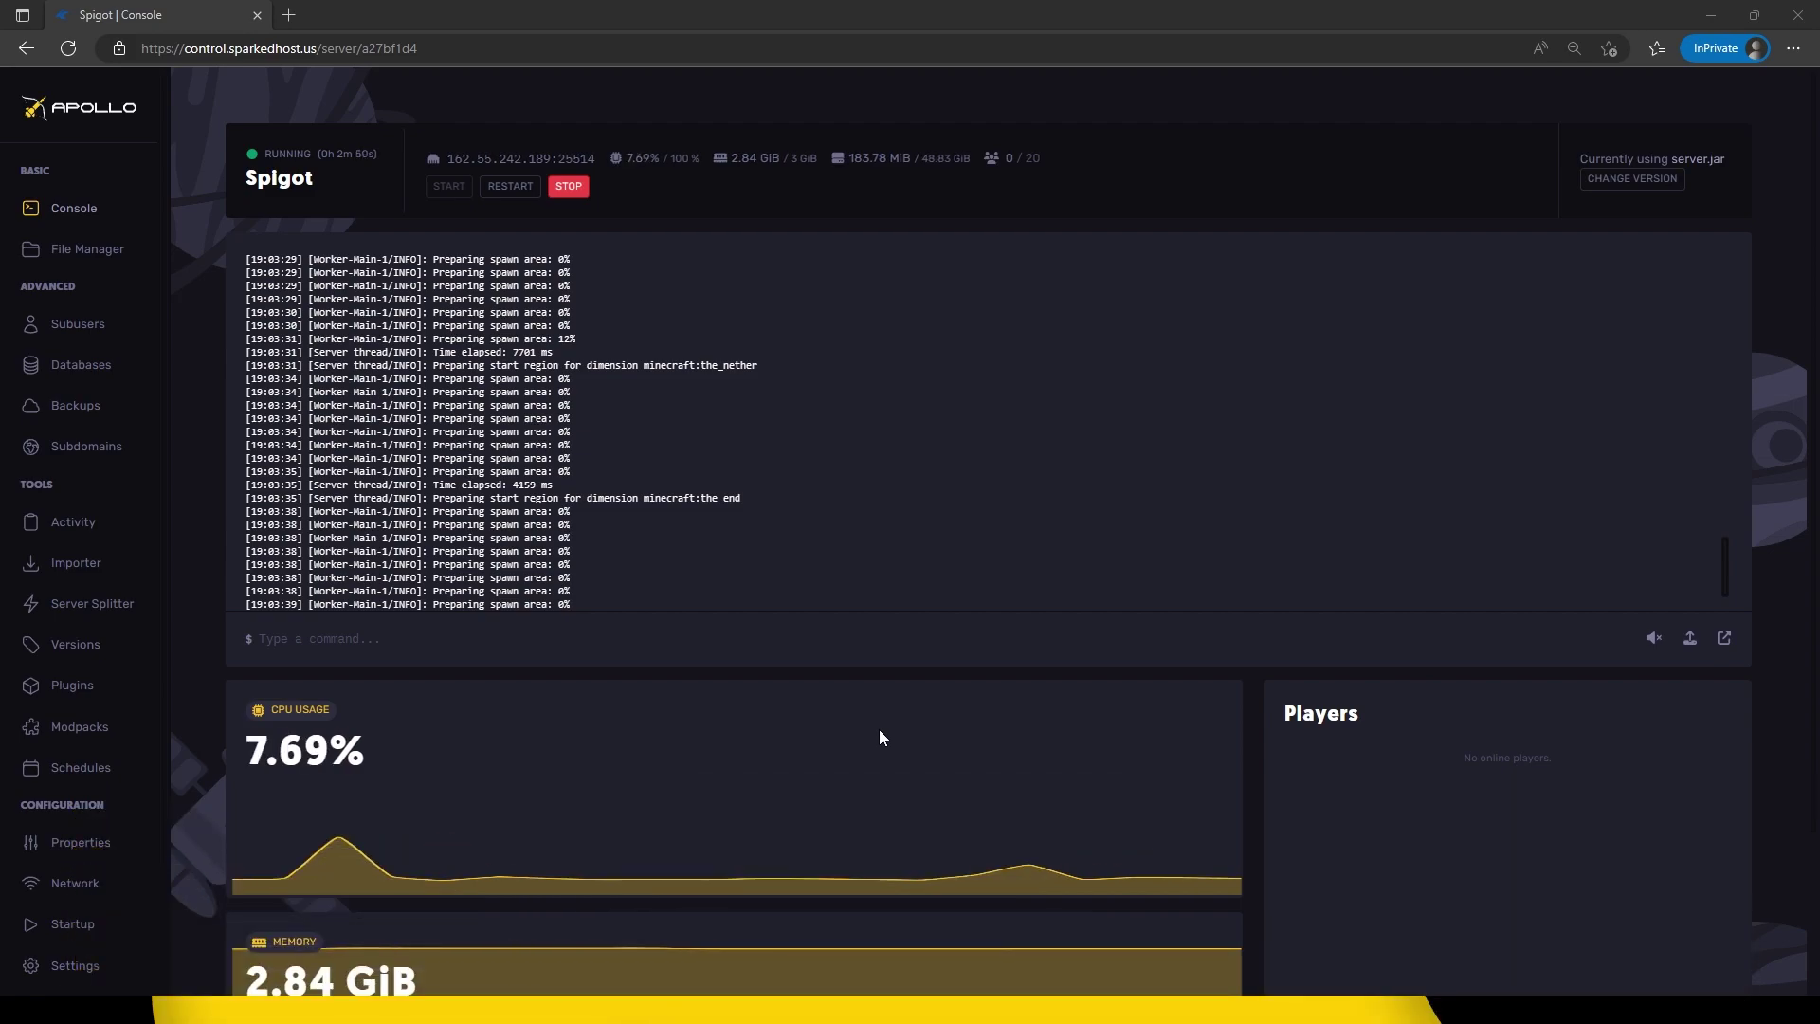
Step: Open the File Manager for the Spigot server
click(108, 252)
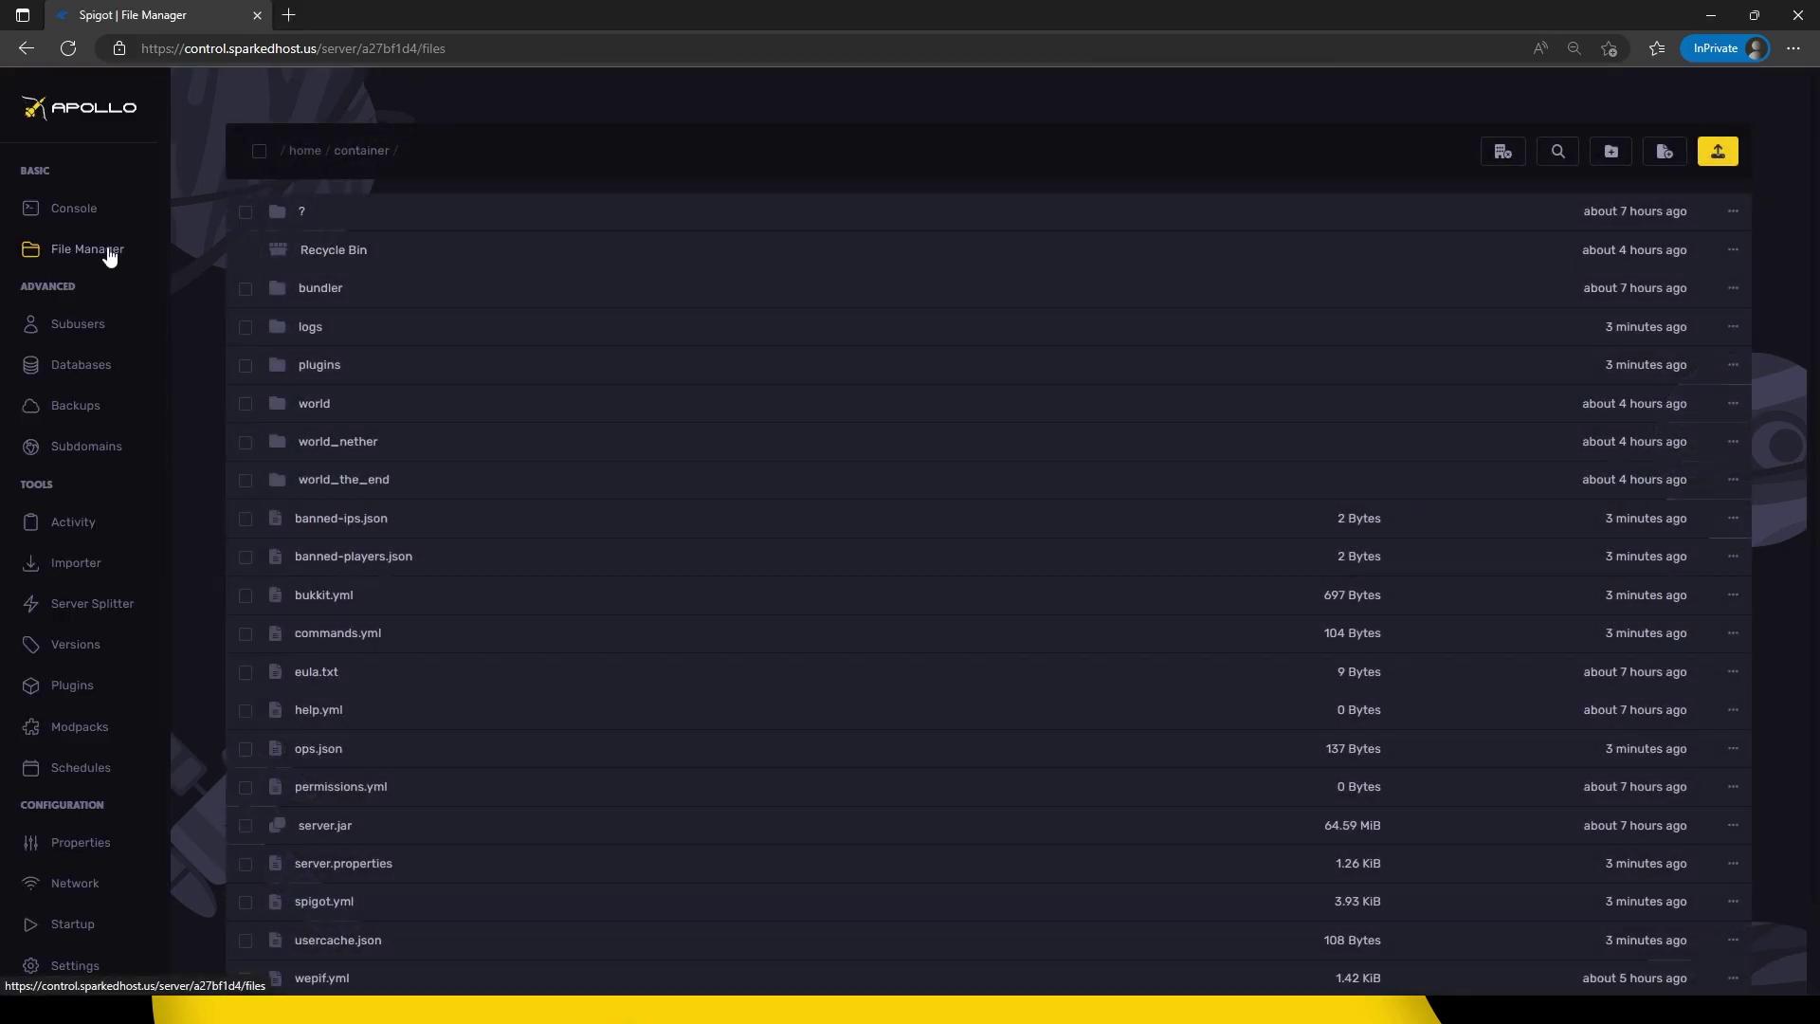
Step: Change spawn-protection from 16 to 0 in server.properties, save it, and restart the server from Console
click(441, 863)
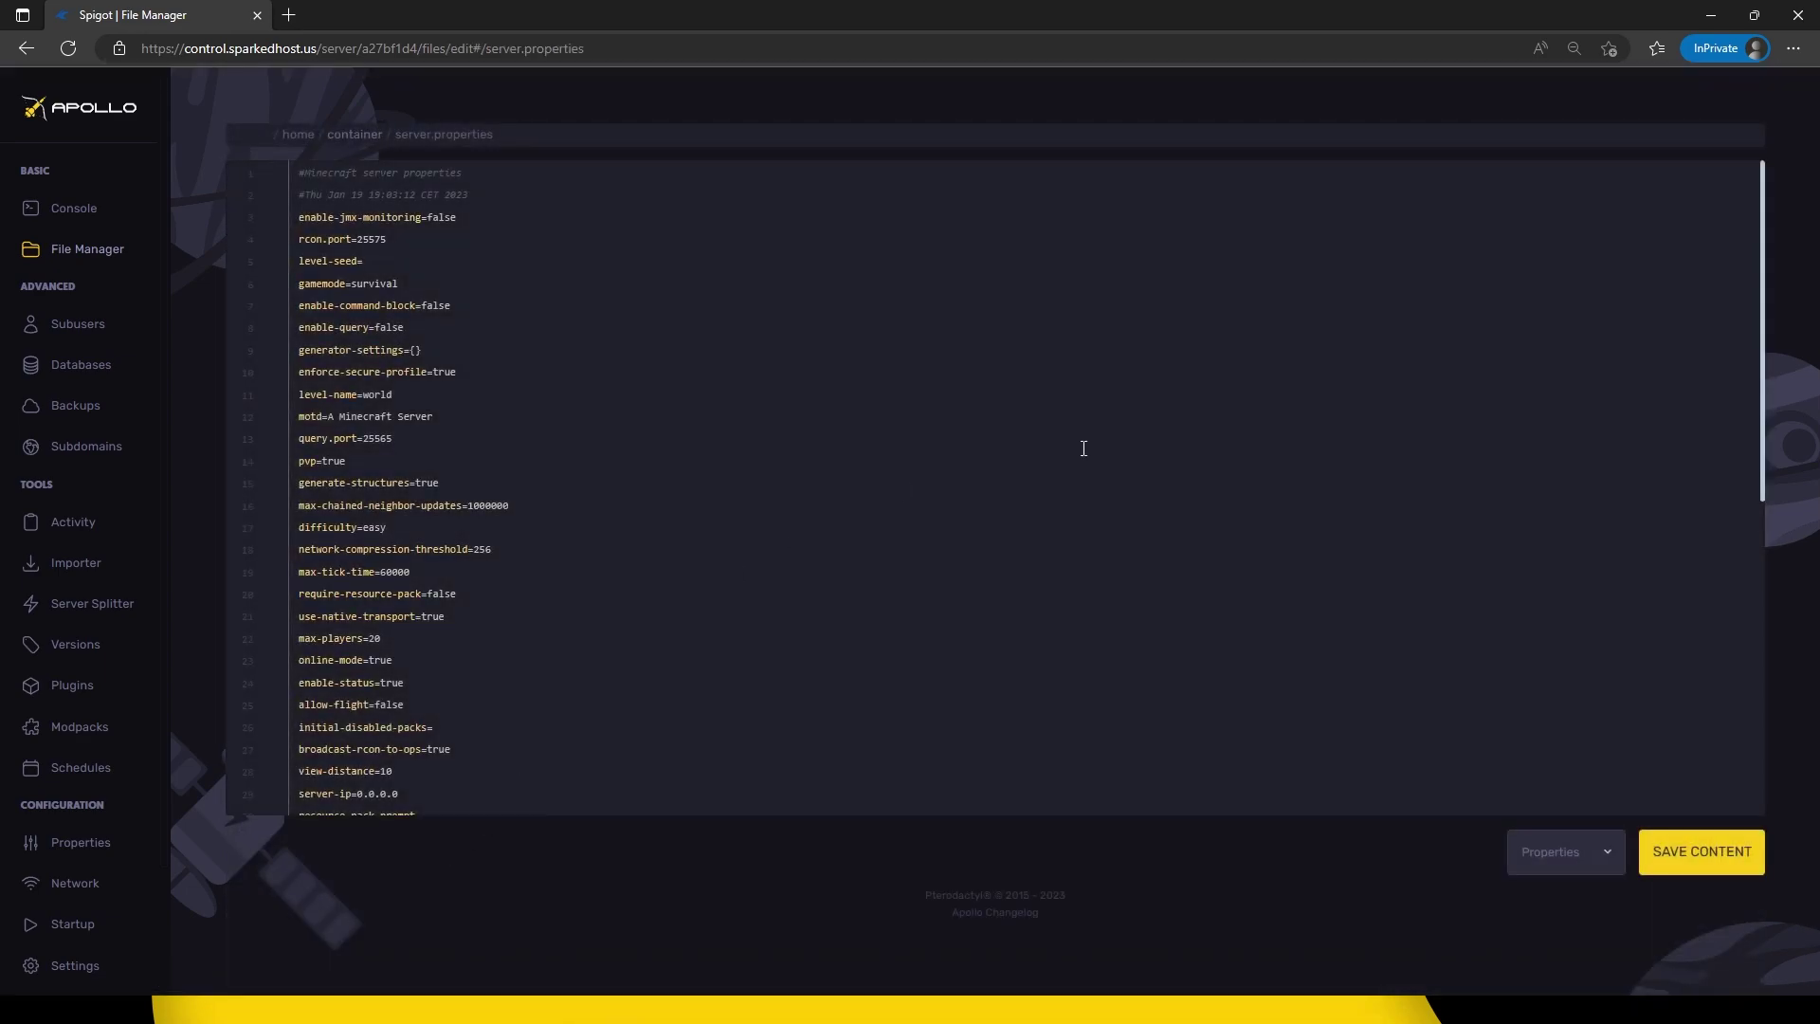
drag(1763, 395, 1779, 735)
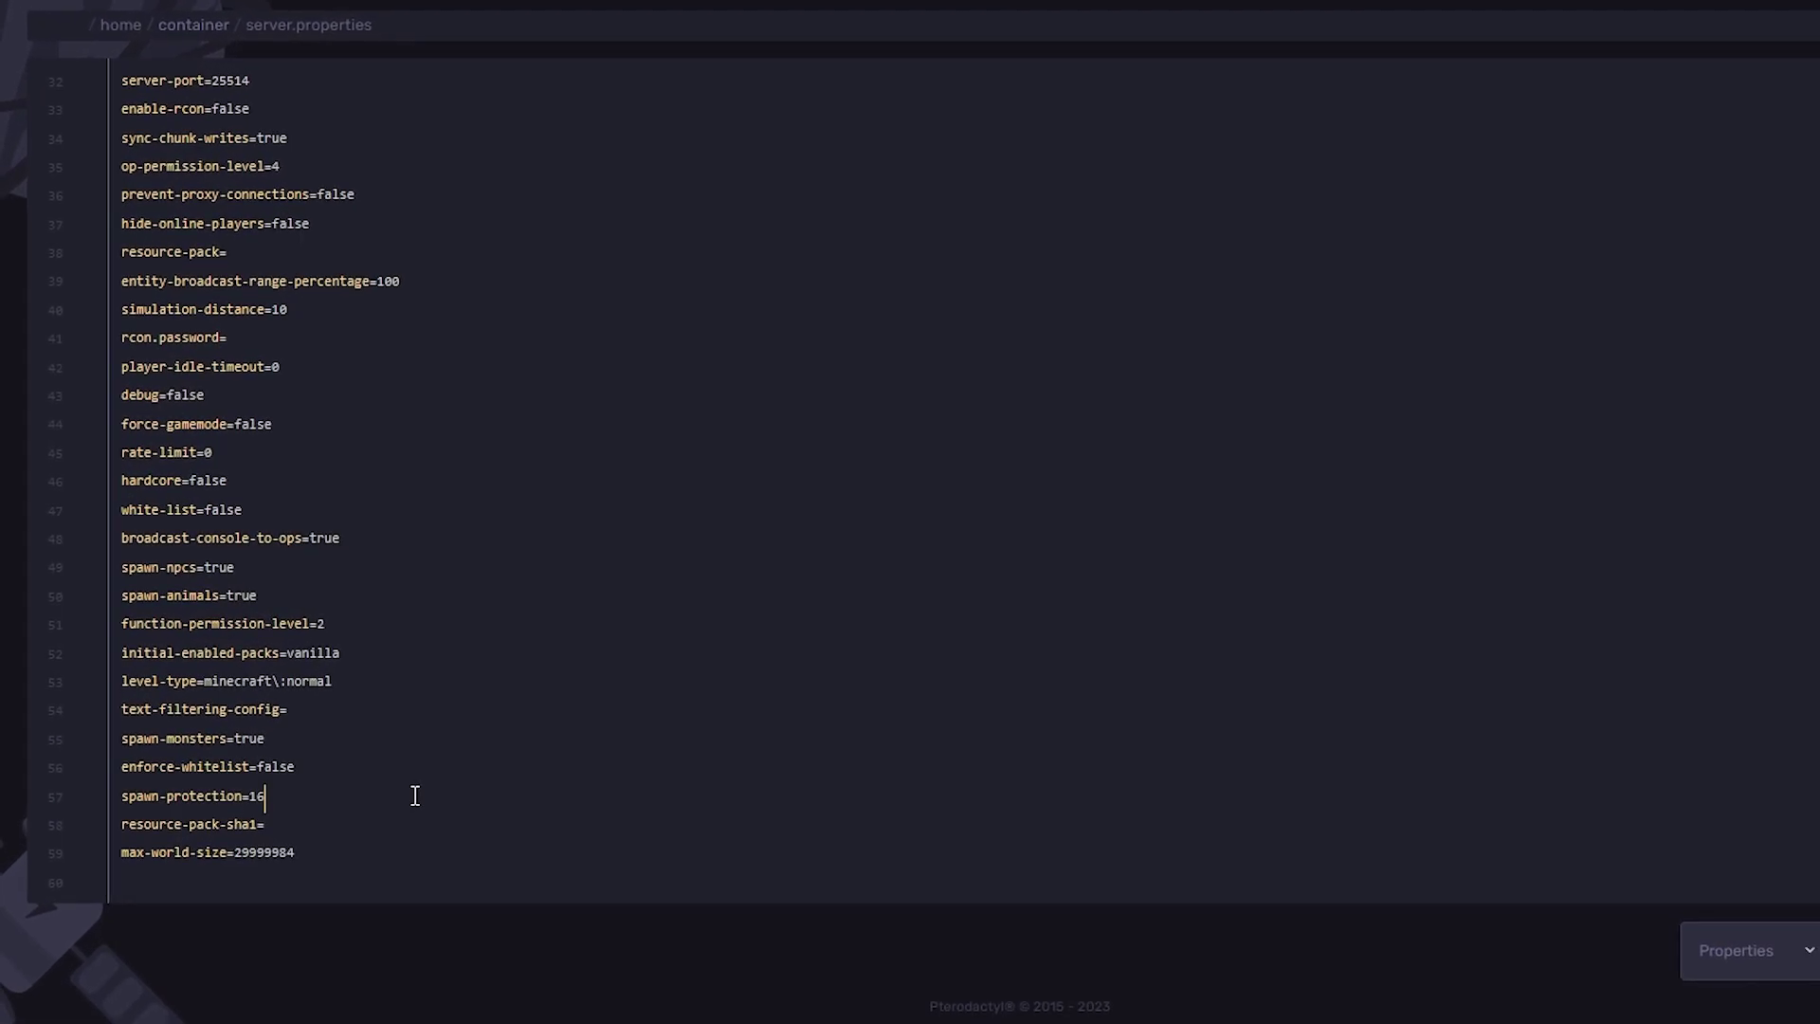
key(BackSpace)
key(BackSpace)
text(0)
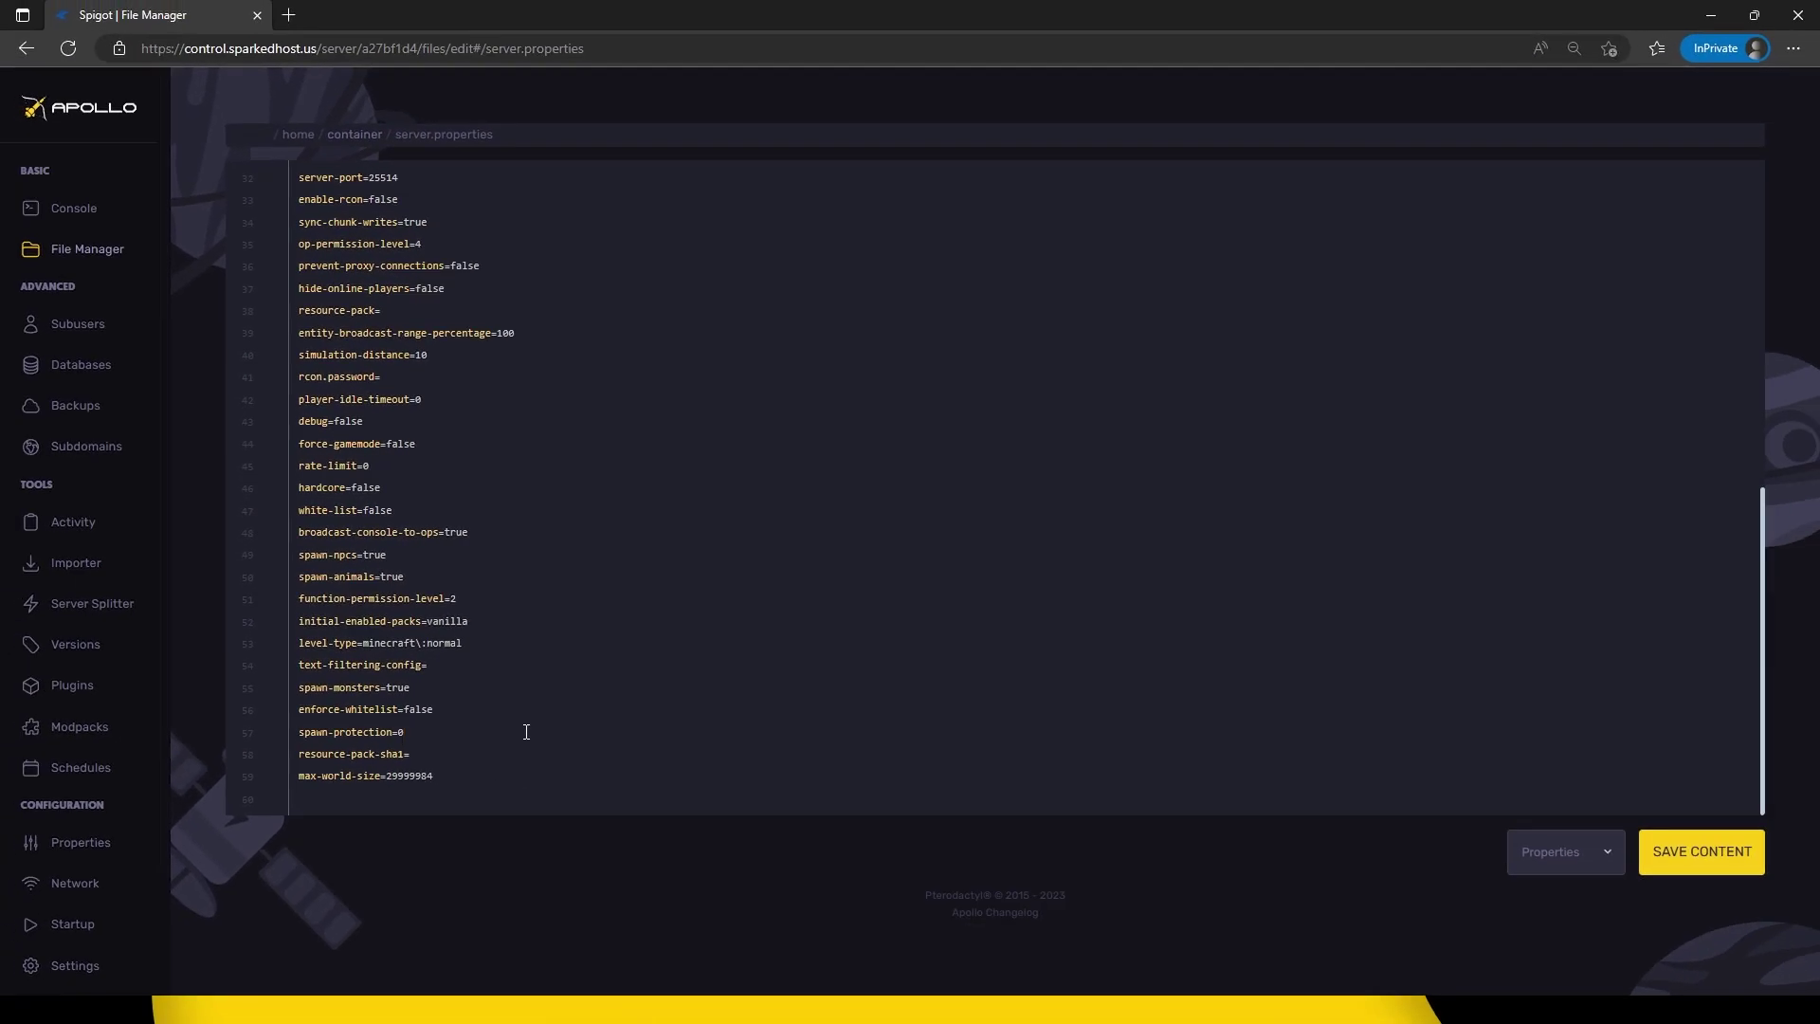
click(1698, 862)
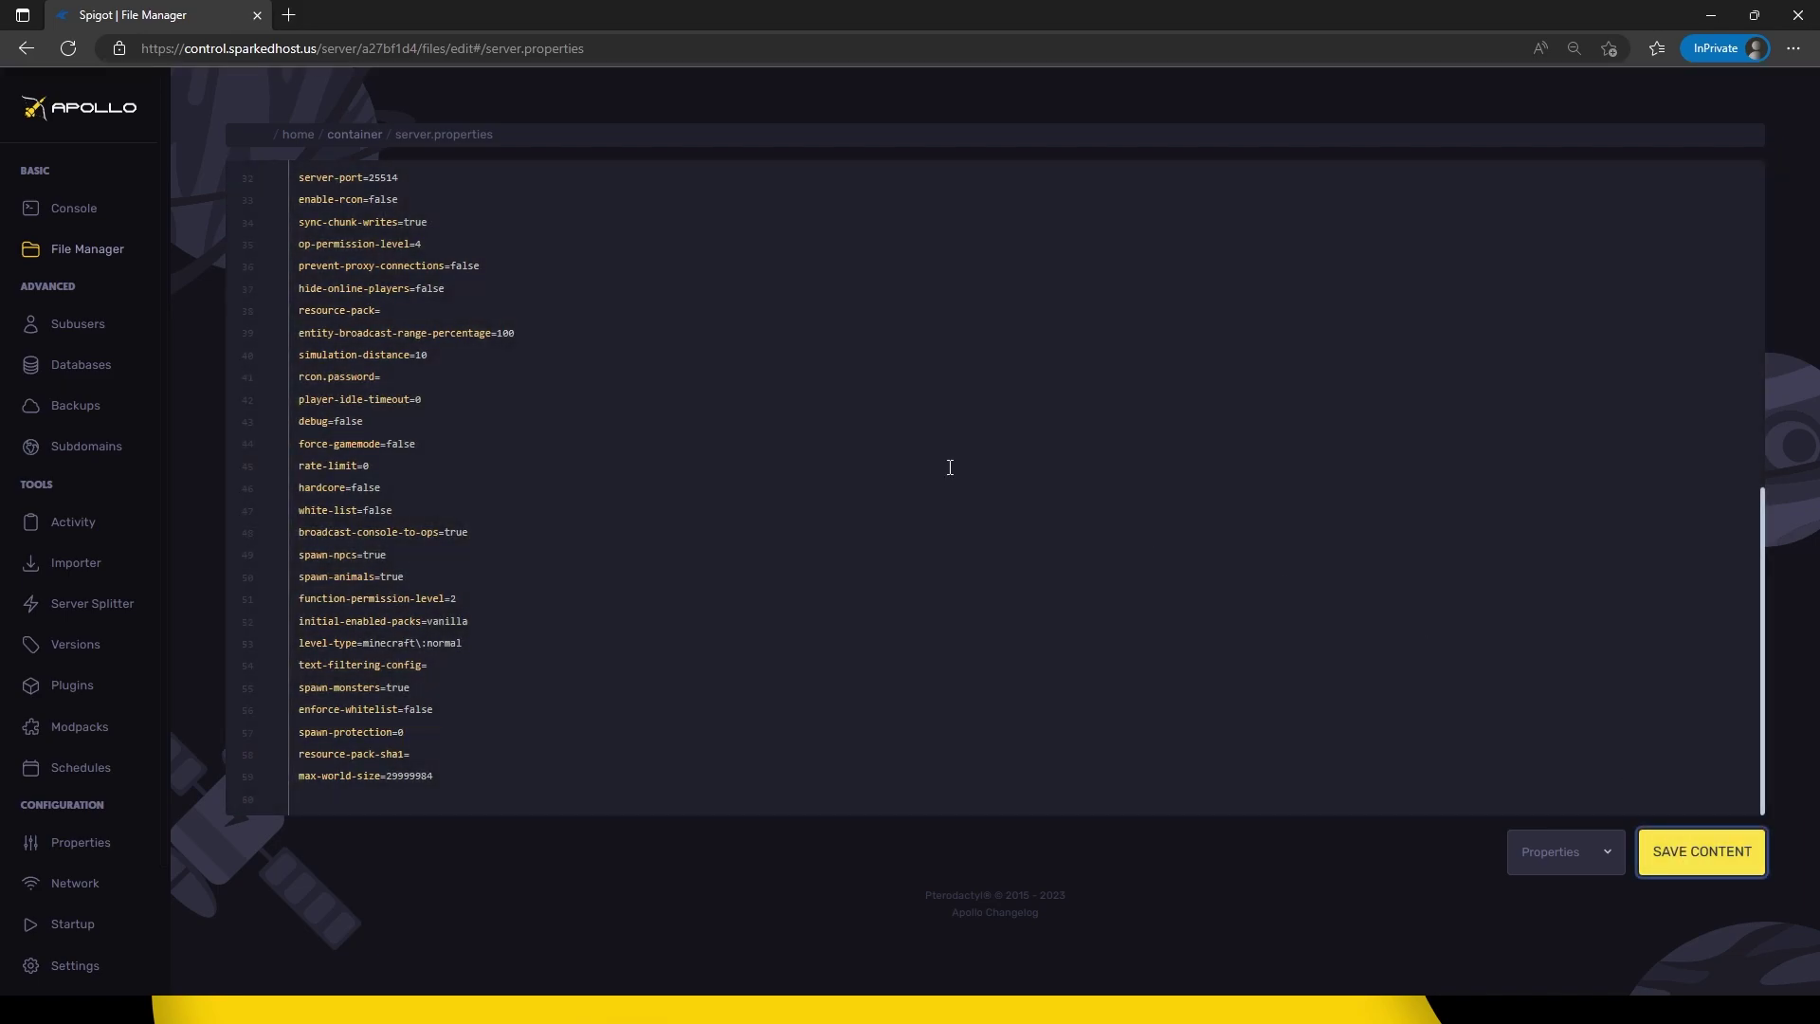
click(88, 222)
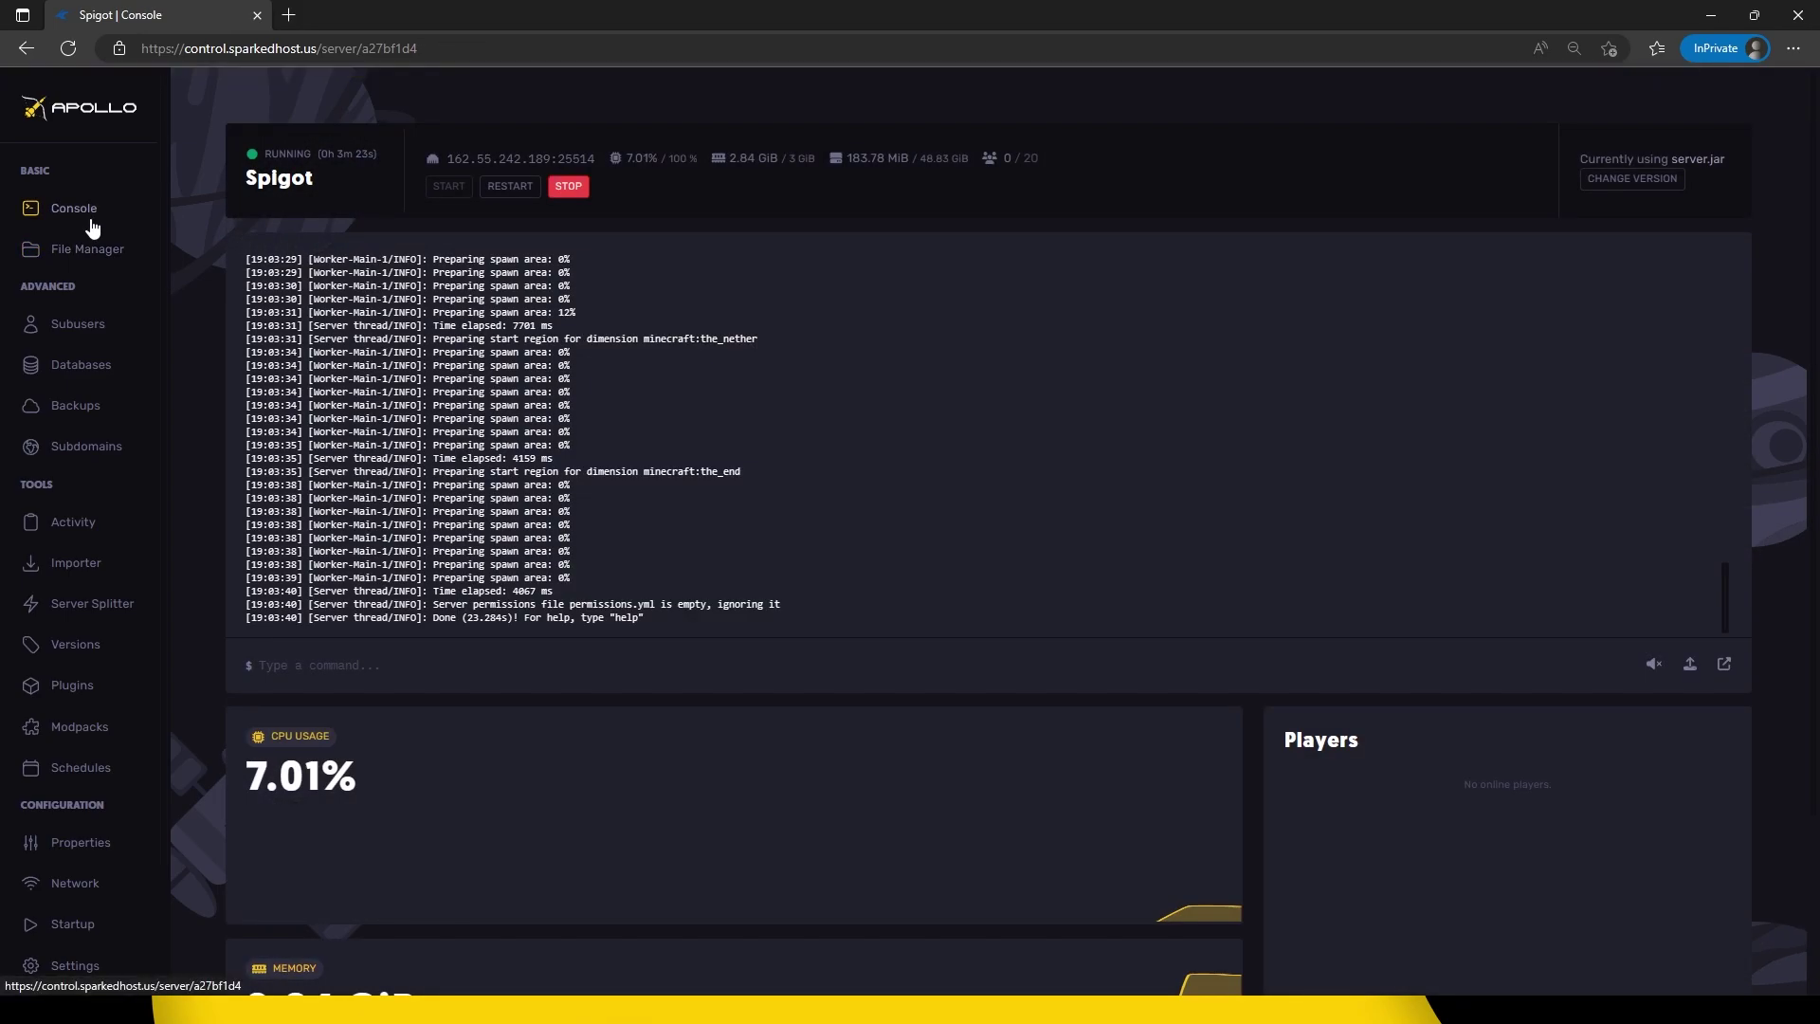
click(492, 190)
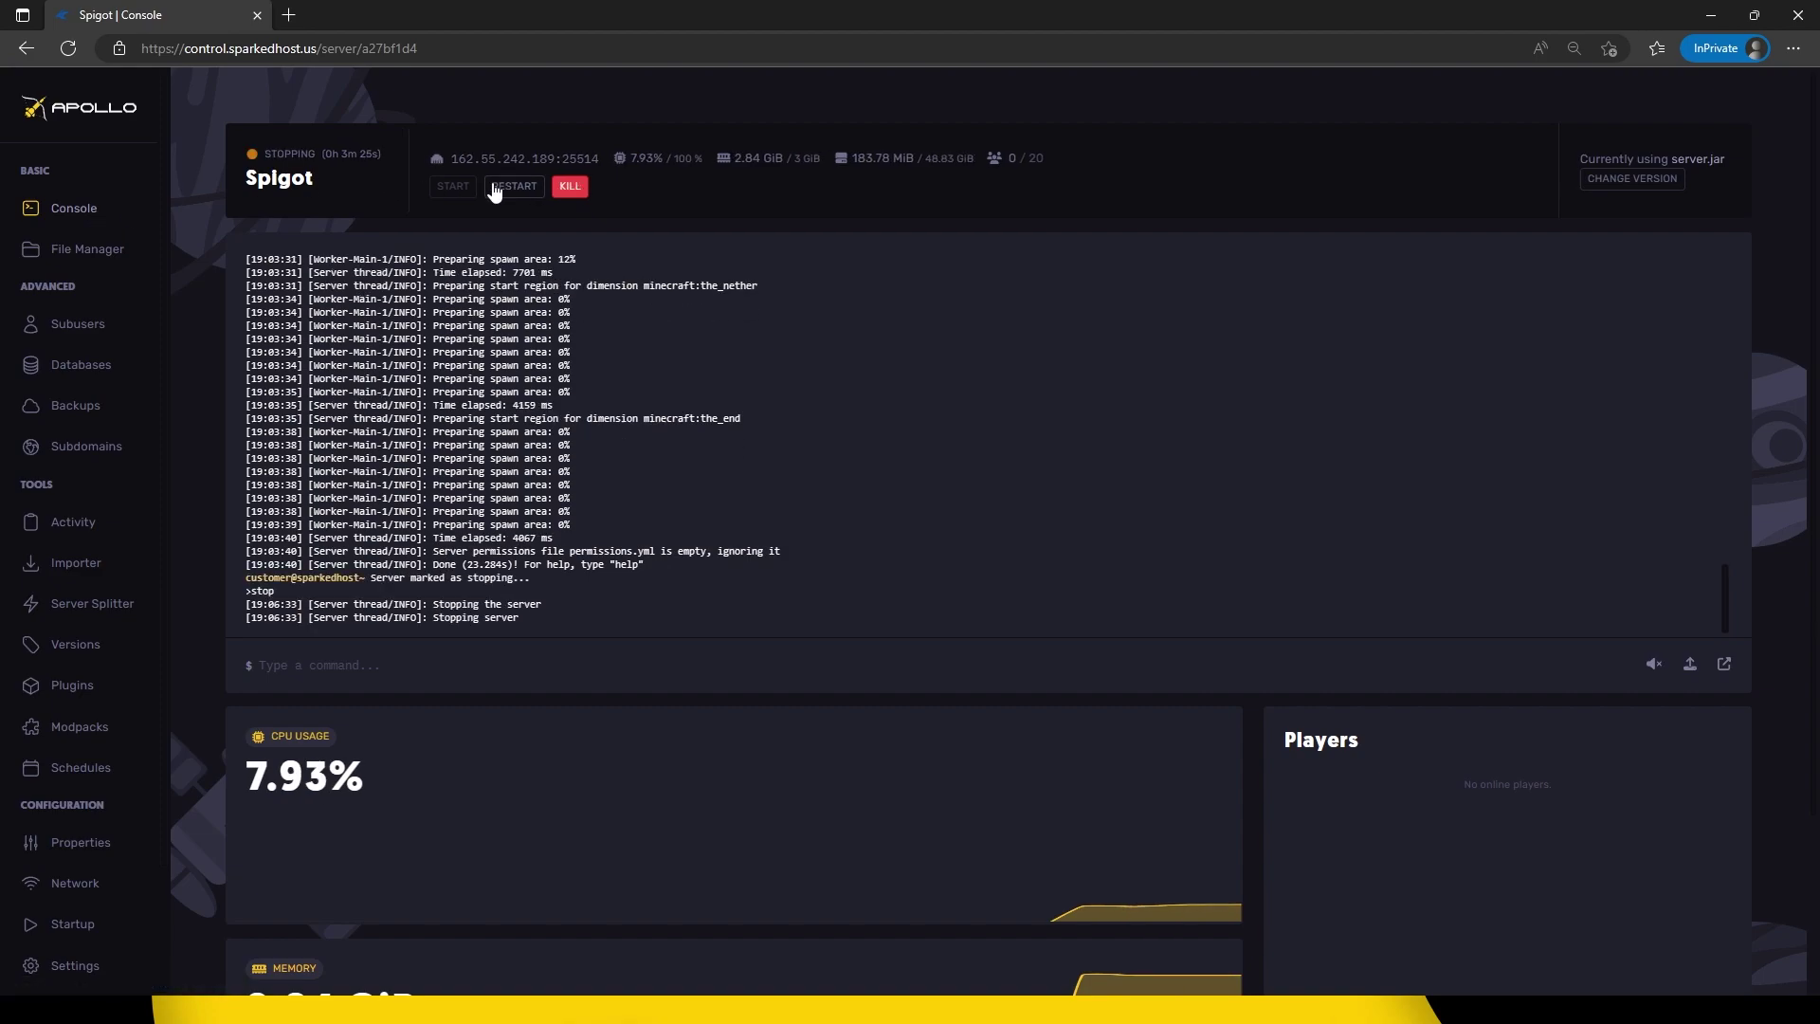